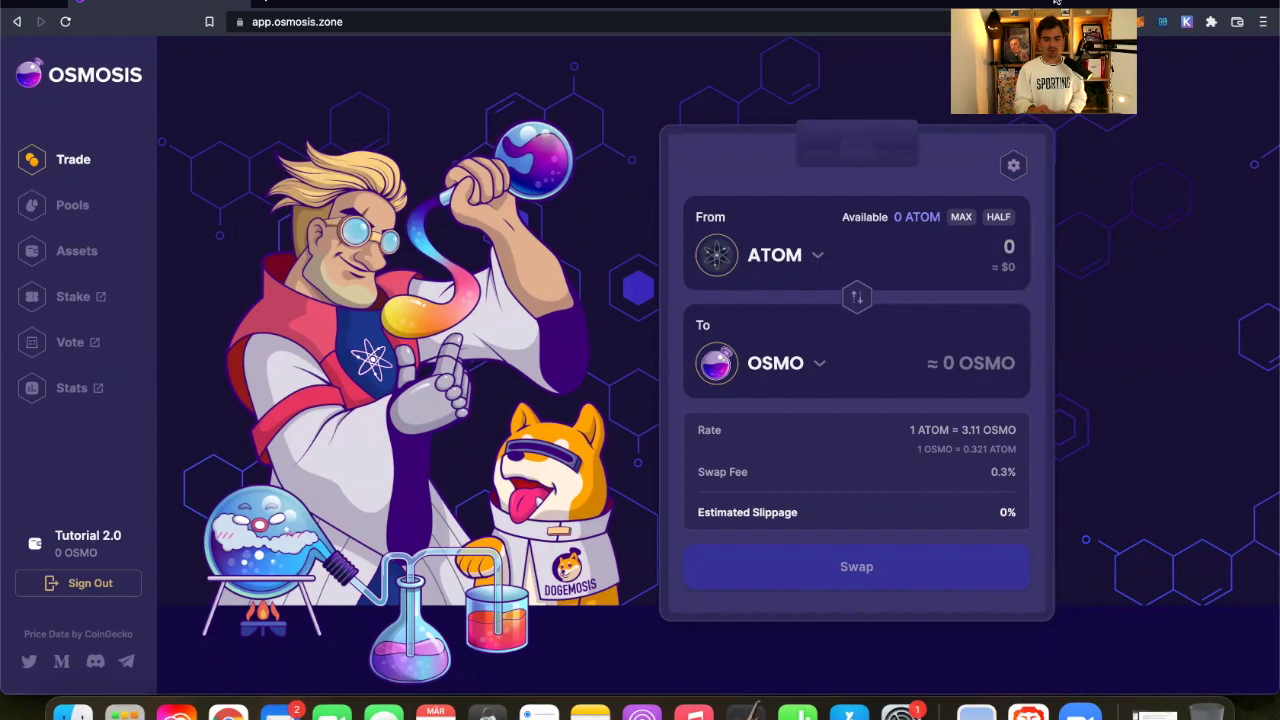
Deposit the full 1.9948 ATOM from Cosmos Hub into Osmosis, approving it in Keplr.
left_click(77, 253)
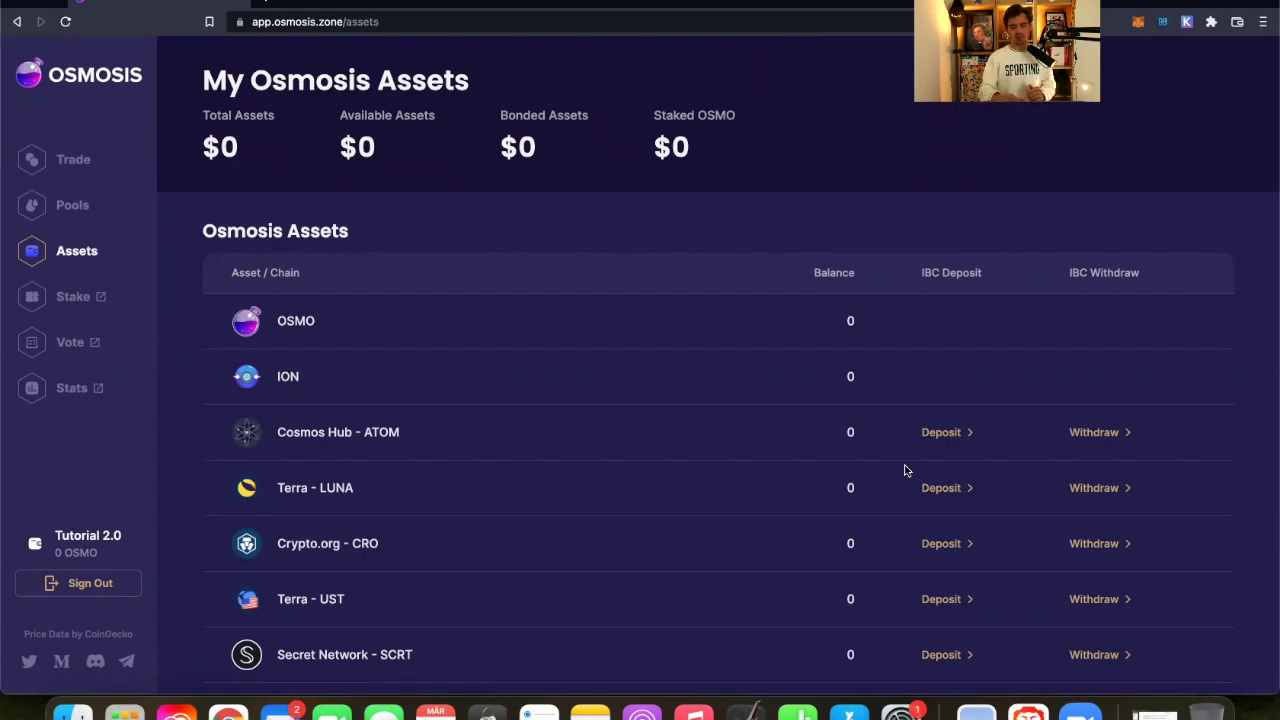
left_click(941, 433)
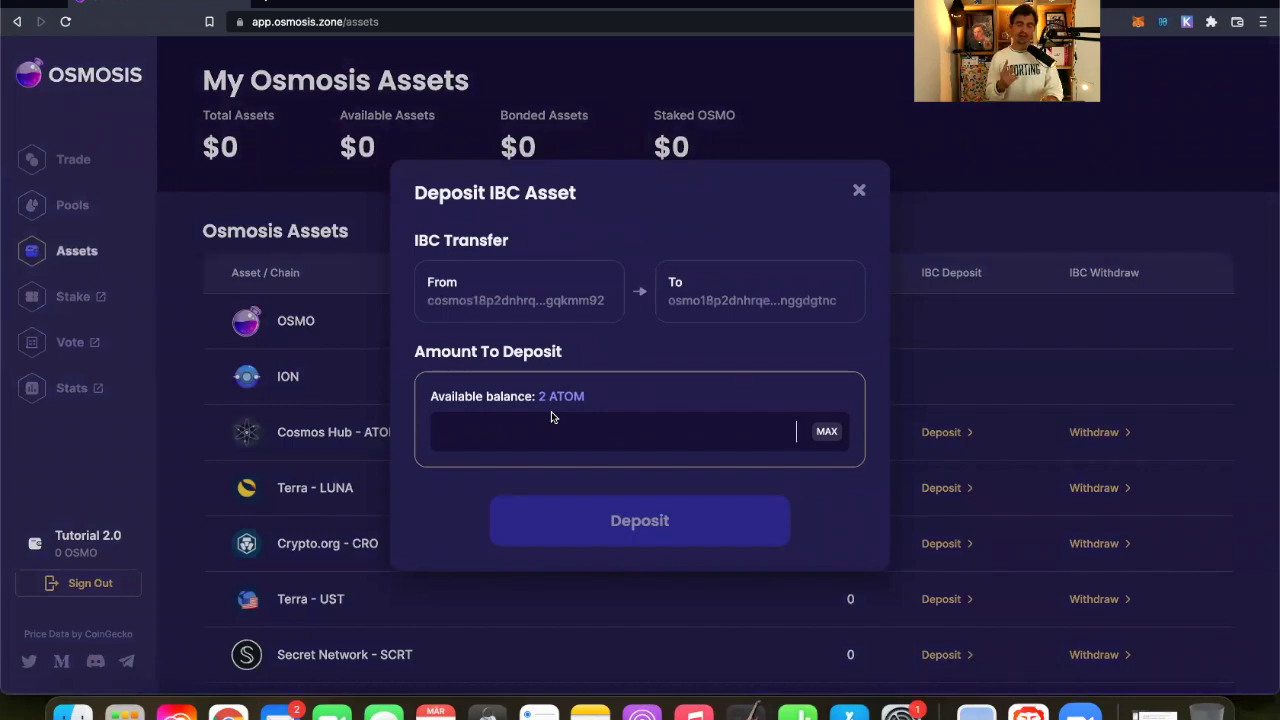
left_click(826, 433)
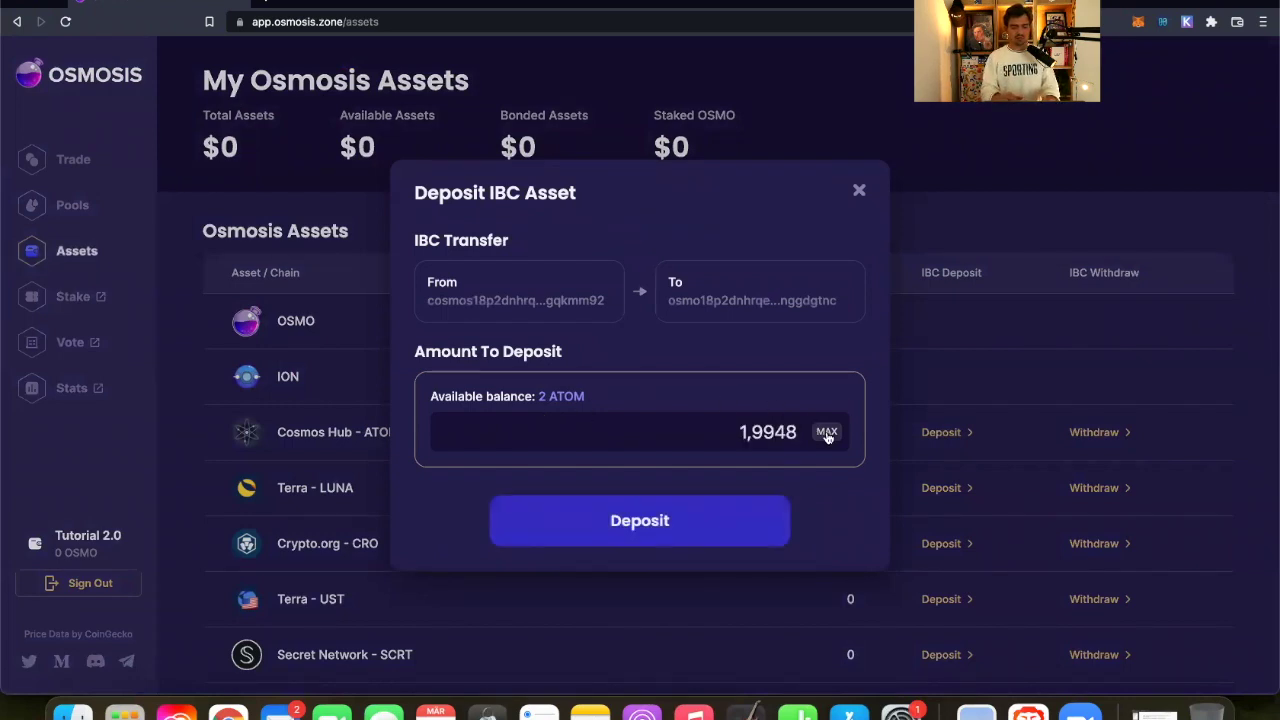
left_click(709, 525)
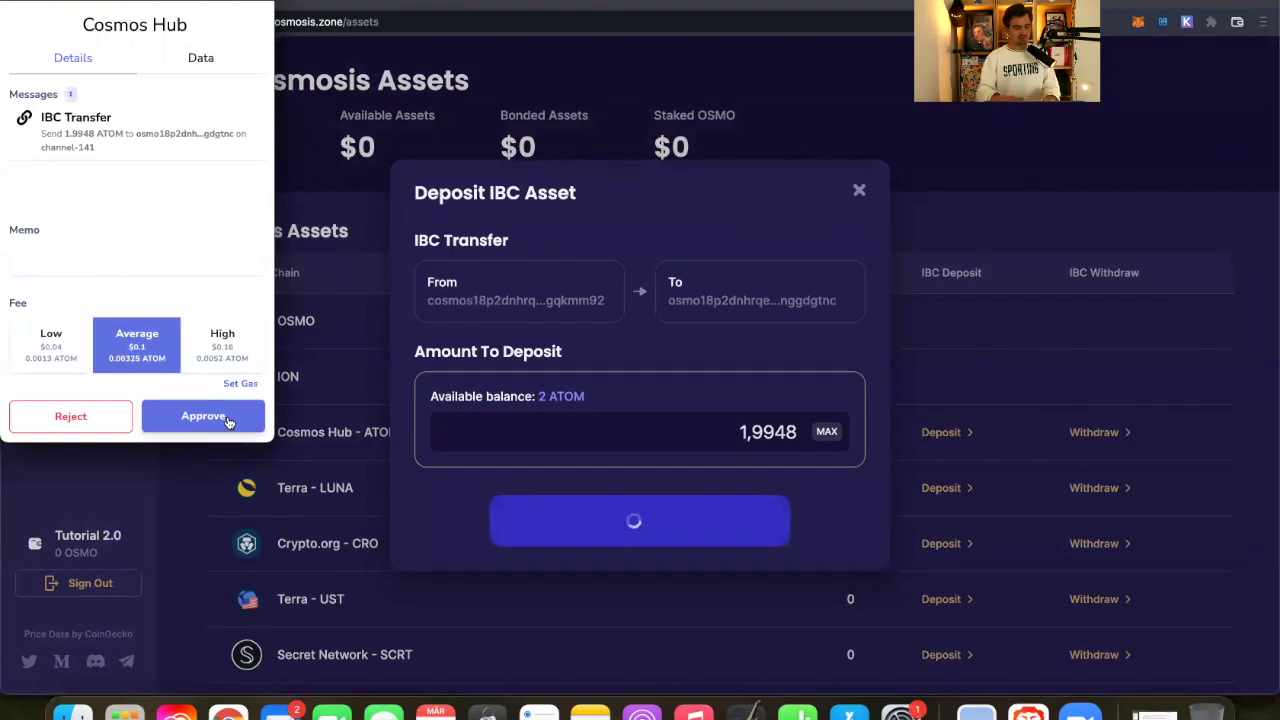
left_click(228, 420)
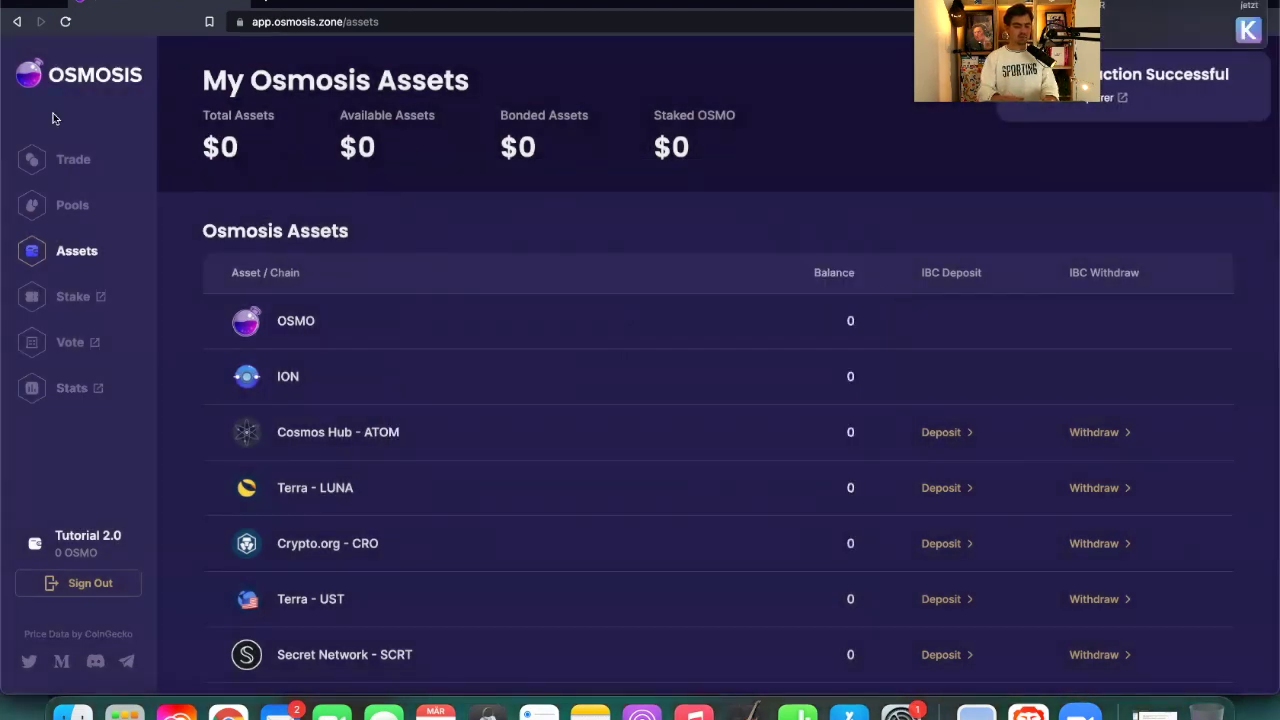
Swap half the ATOM (0.9974) for about 3.1 OSMO, approving the swap in Keplr.
left_click(77, 165)
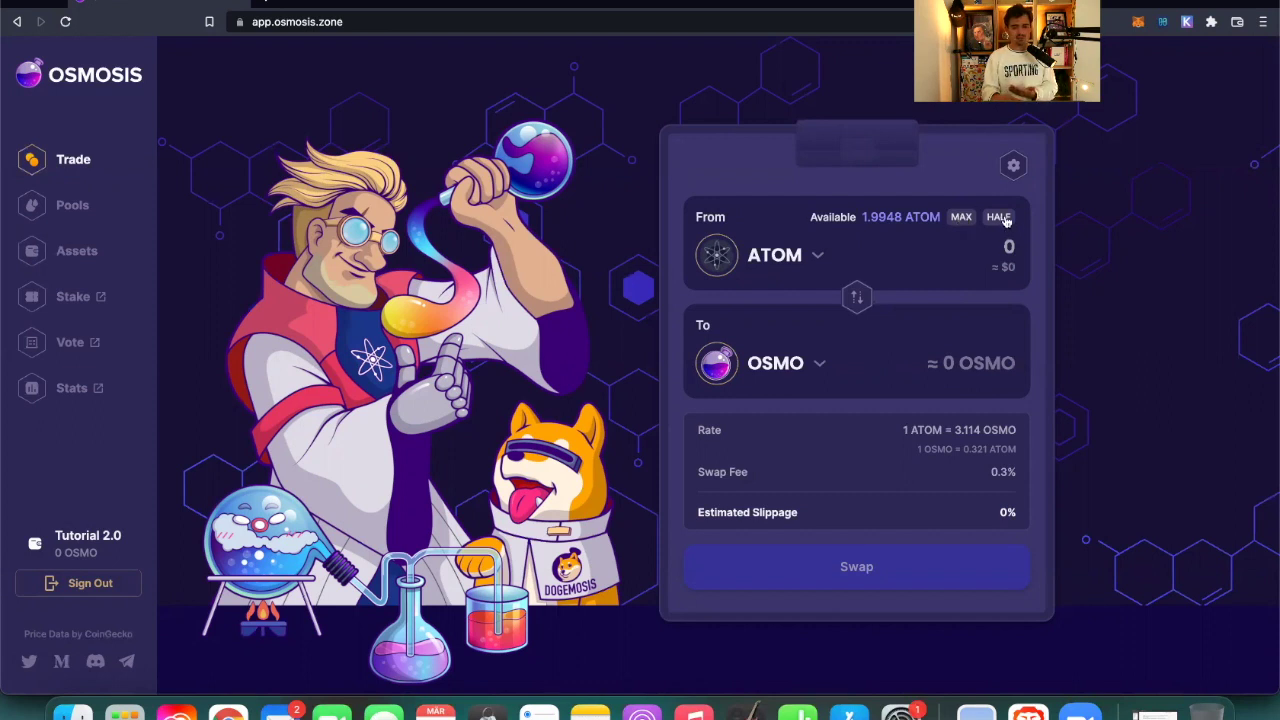
left_click(1005, 219)
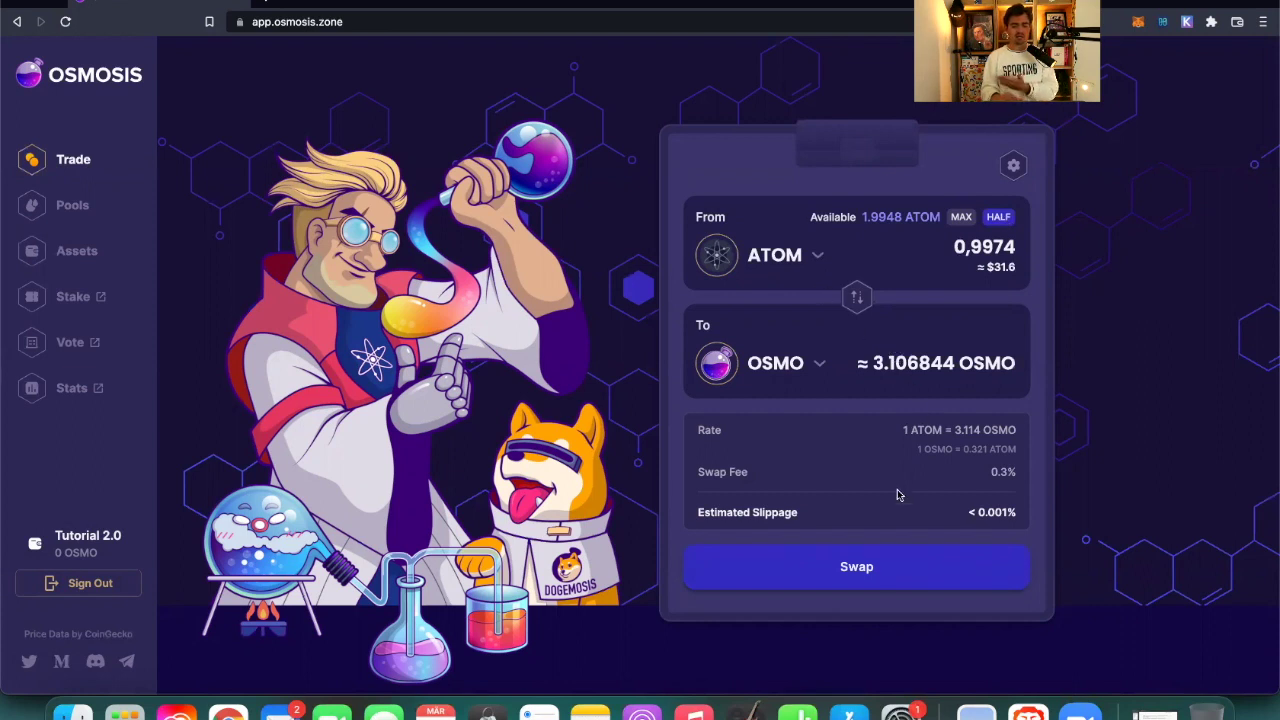
left_click(882, 577)
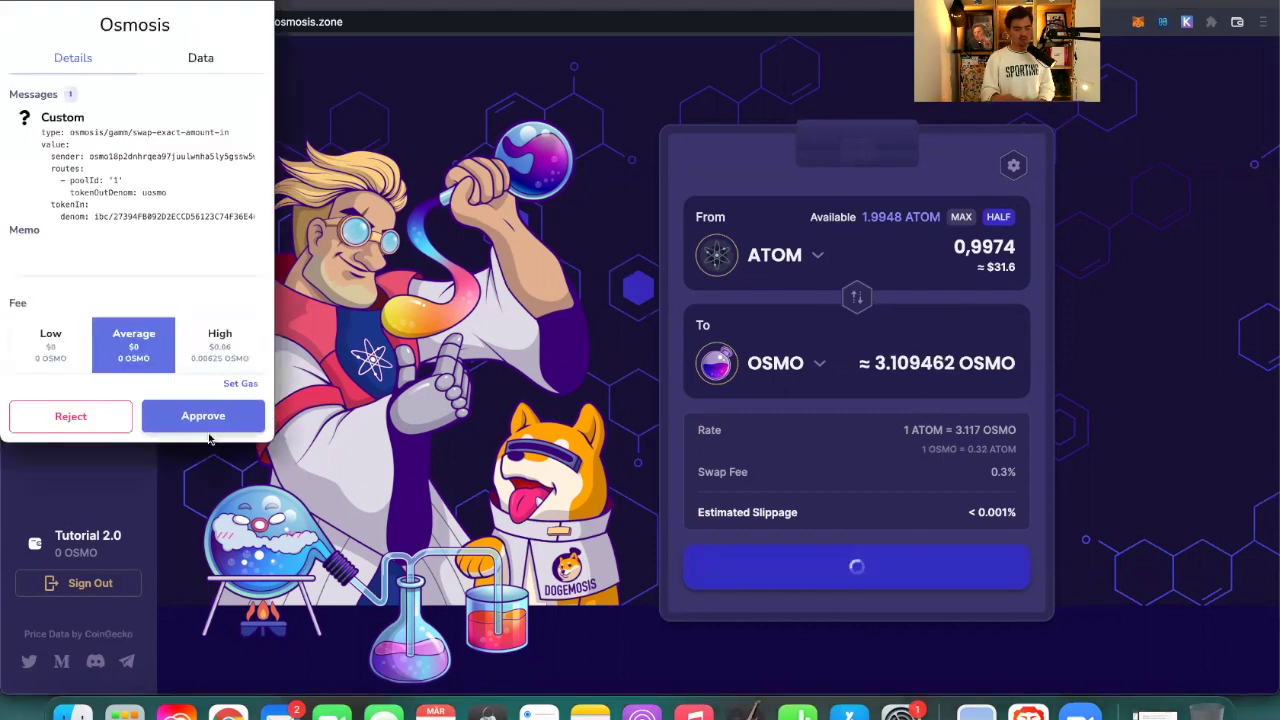
left_click(210, 418)
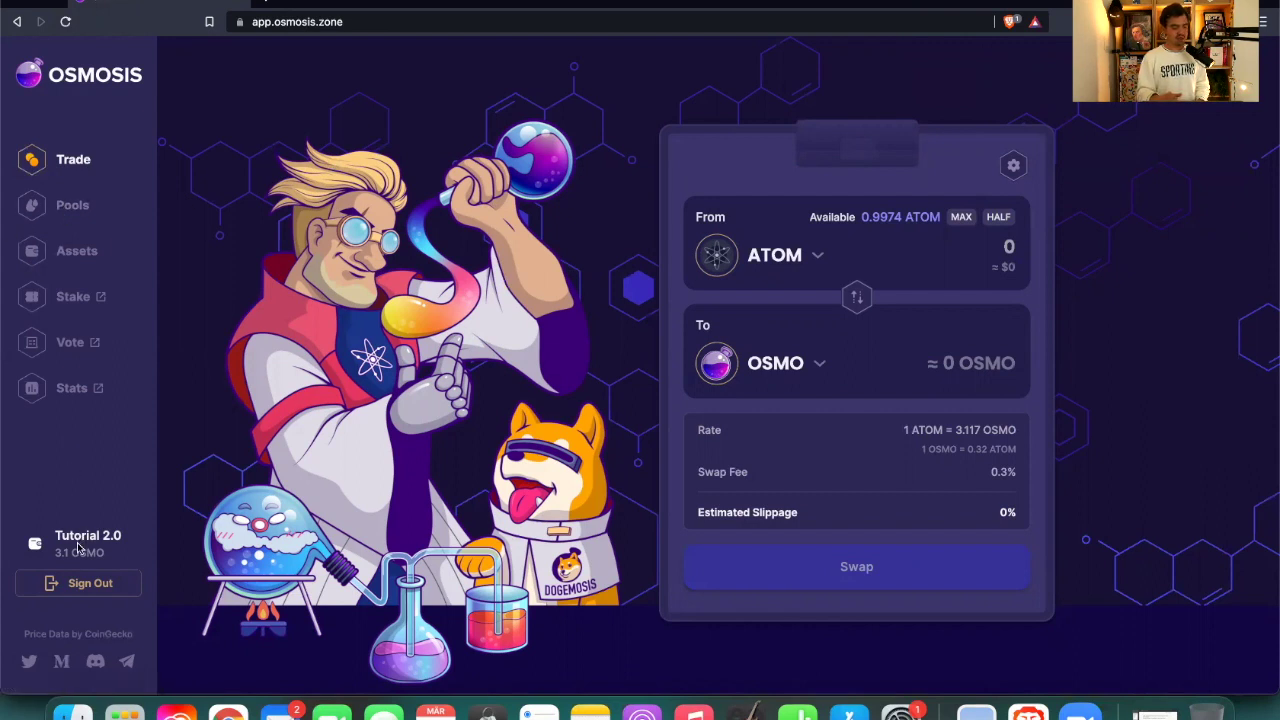
Browse the incentivized pools and open the Pool #1 ATOM/OSMO details page.
left_click(71, 208)
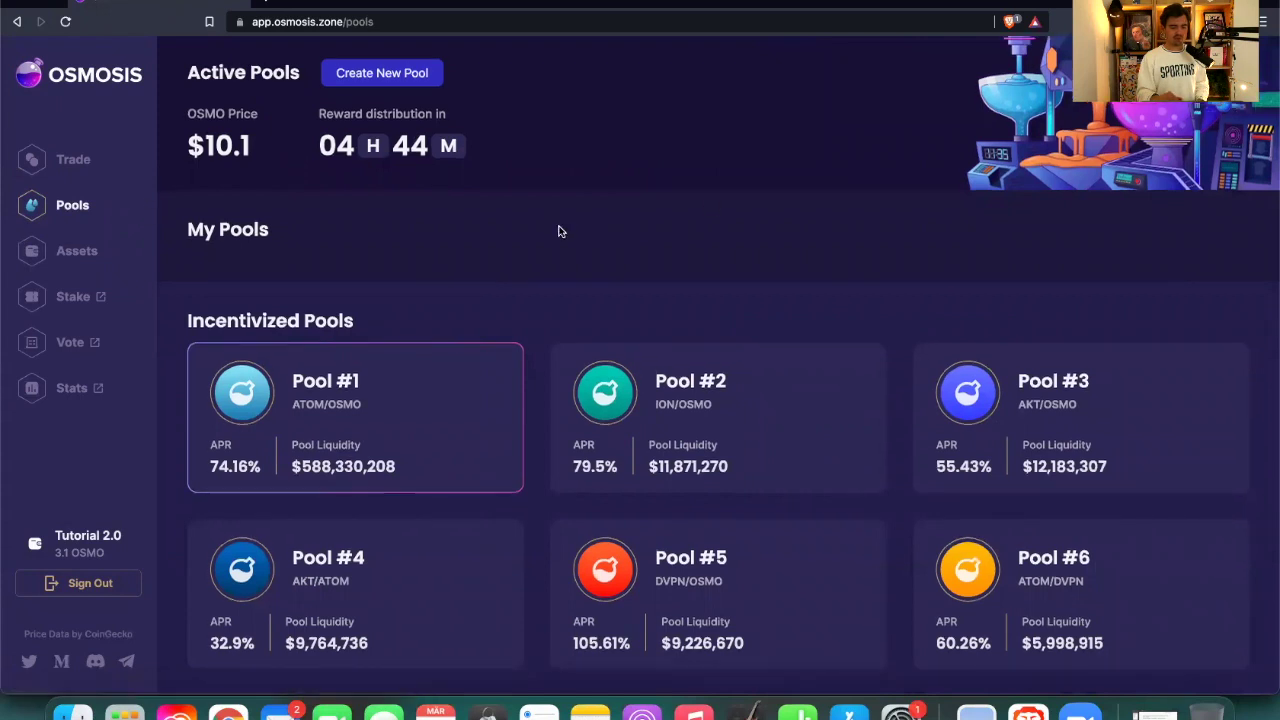
scroll(559, 231, "down", 5)
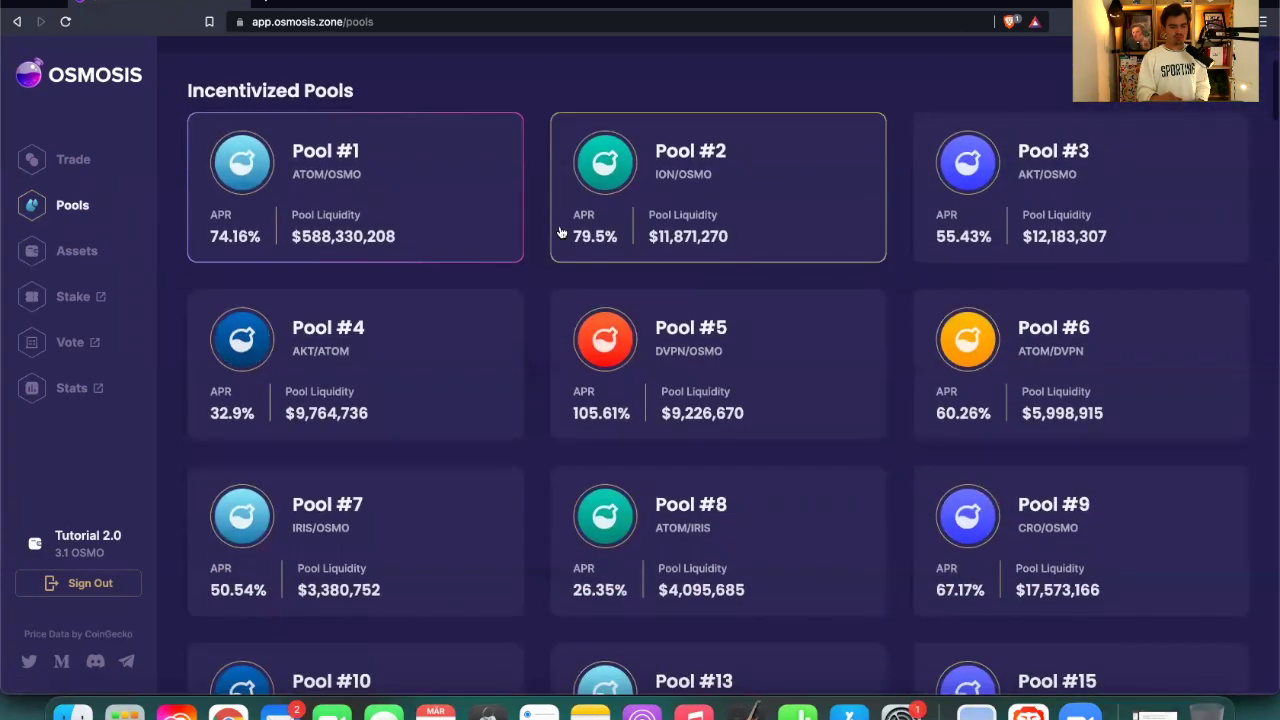
scroll(448, 153, "up", 1)
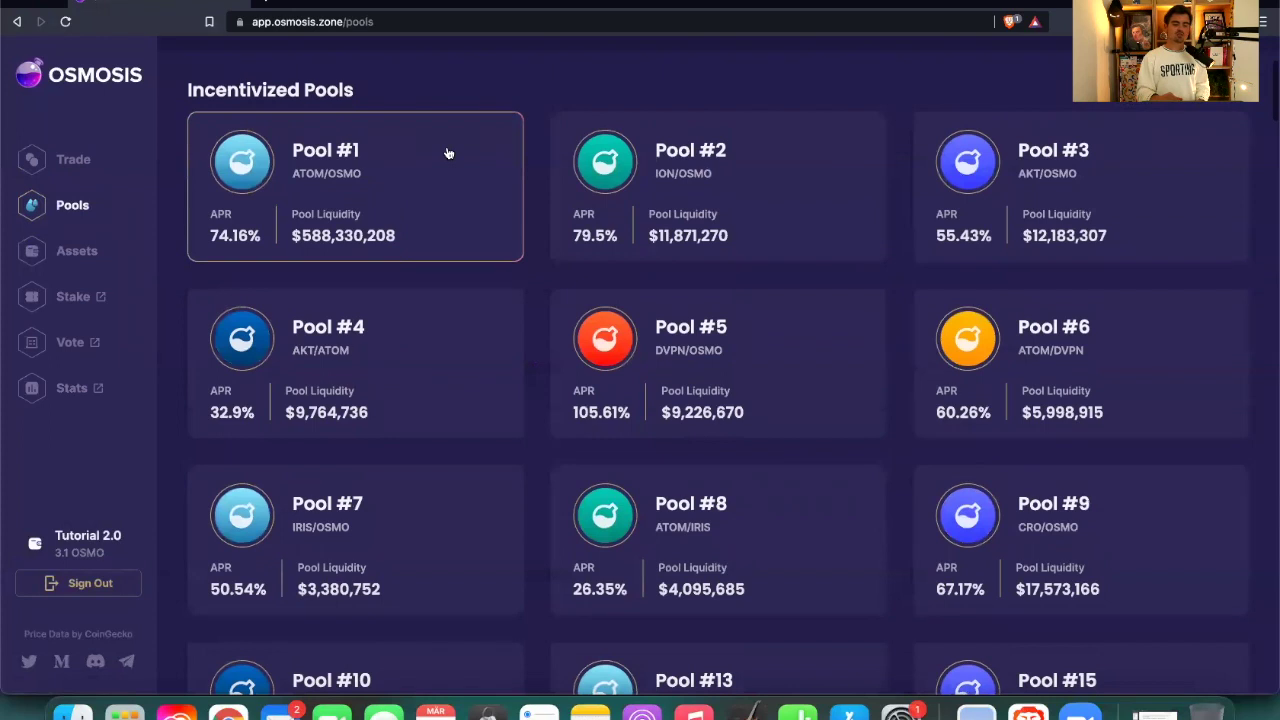
scroll(448, 153, "up", 1)
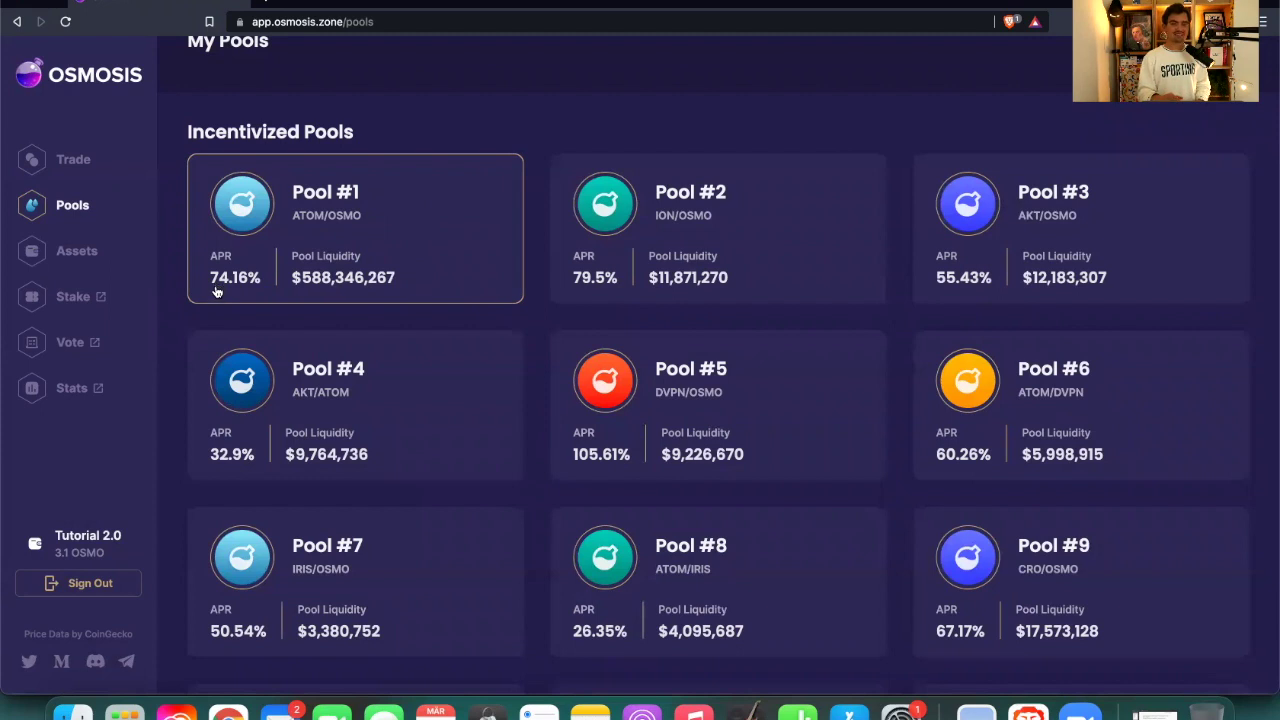
left_click(425, 229)
scroll(758, 348, "up", 3)
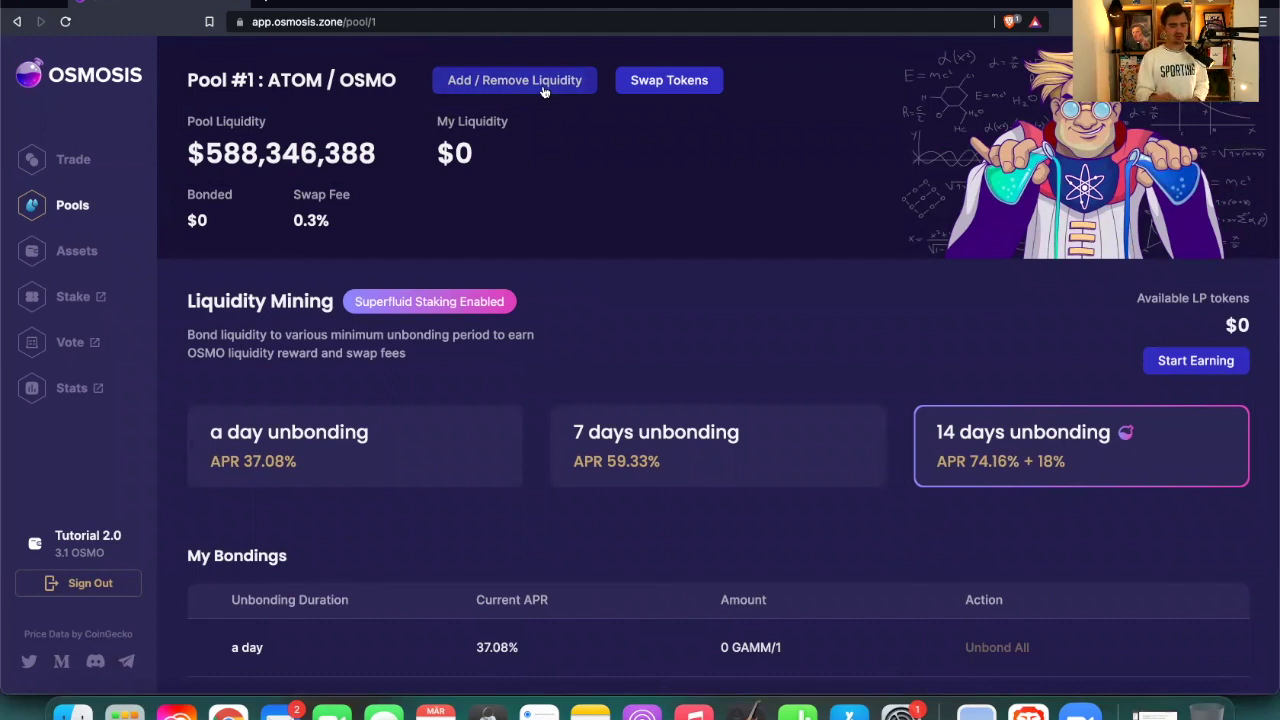
Add 0.990398 ATOM and 3.087601 OSMO to Pool #1, approved in Keplr, for $62.8 of LP tokens.
left_click(544, 85)
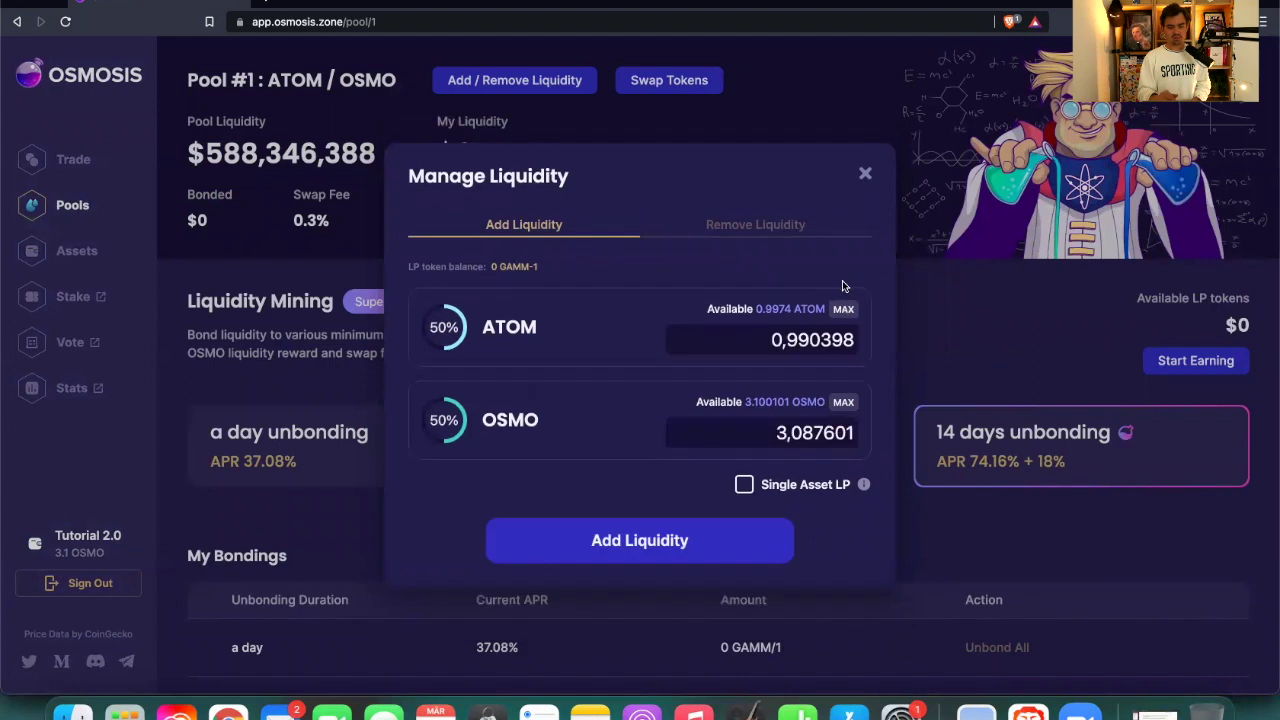
left_click(695, 546)
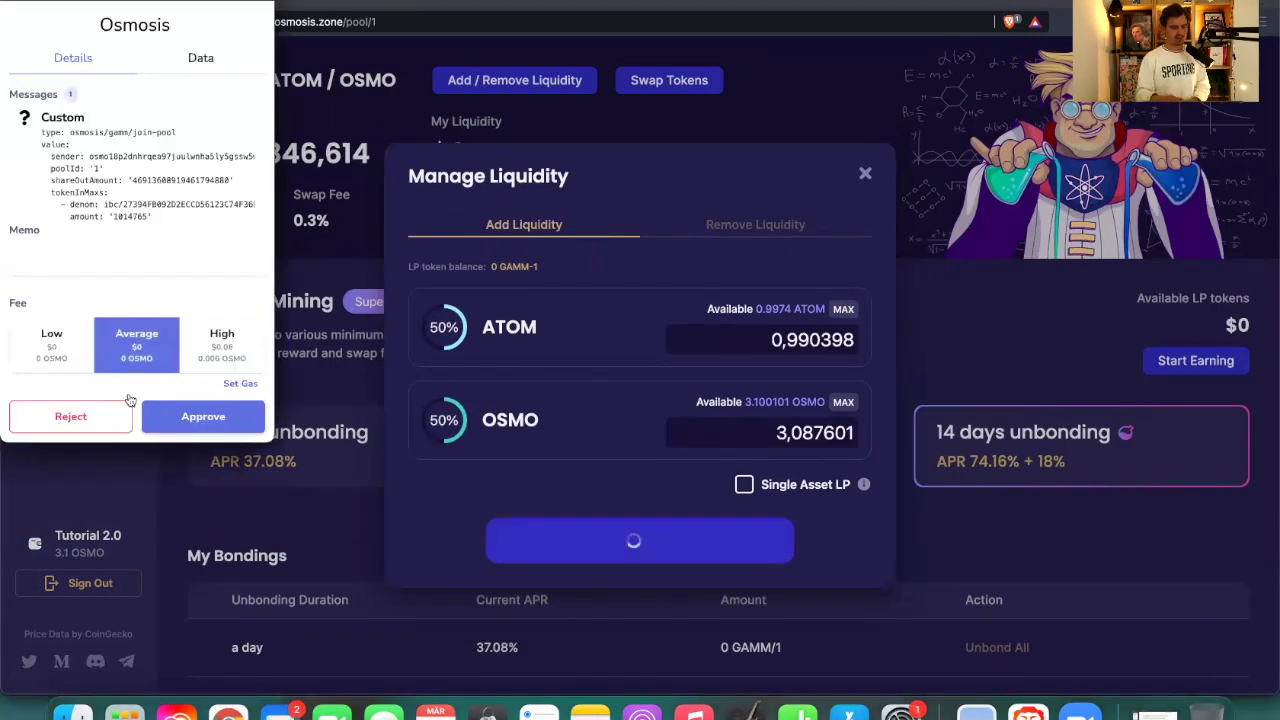
left_click(190, 416)
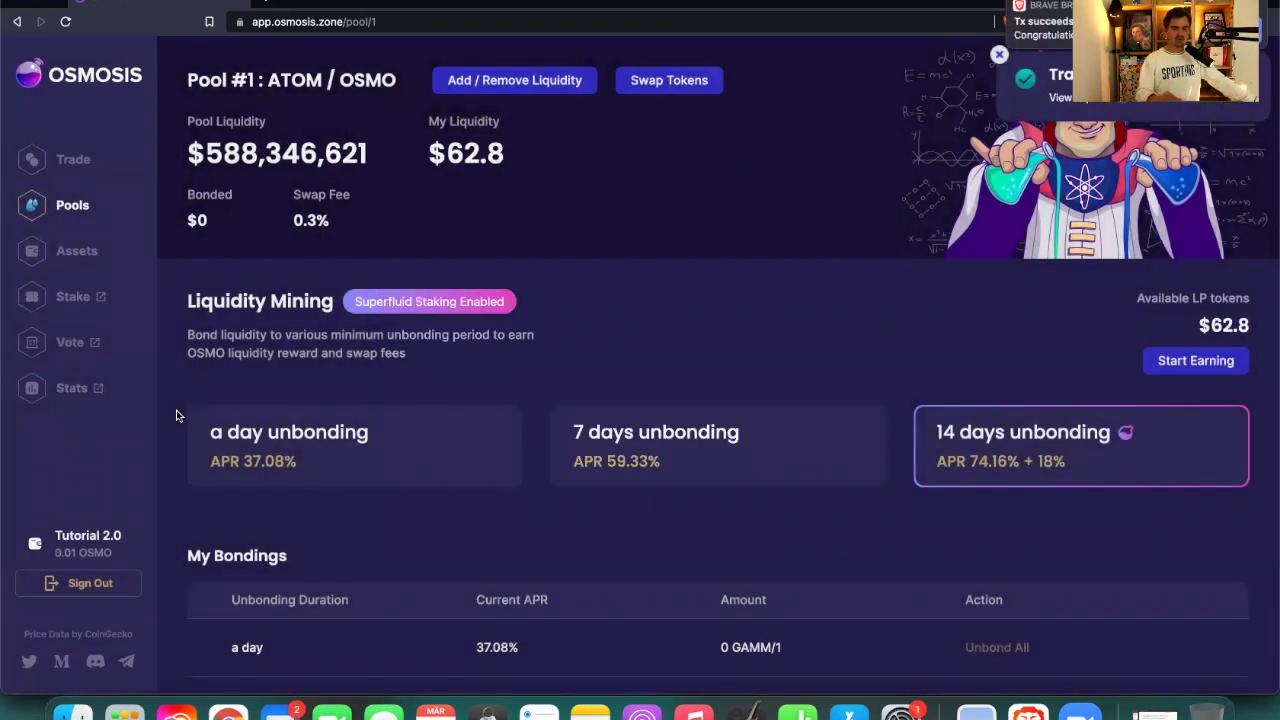
scroll(176, 410, "down", 1)
scroll(176, 410, "up", 1)
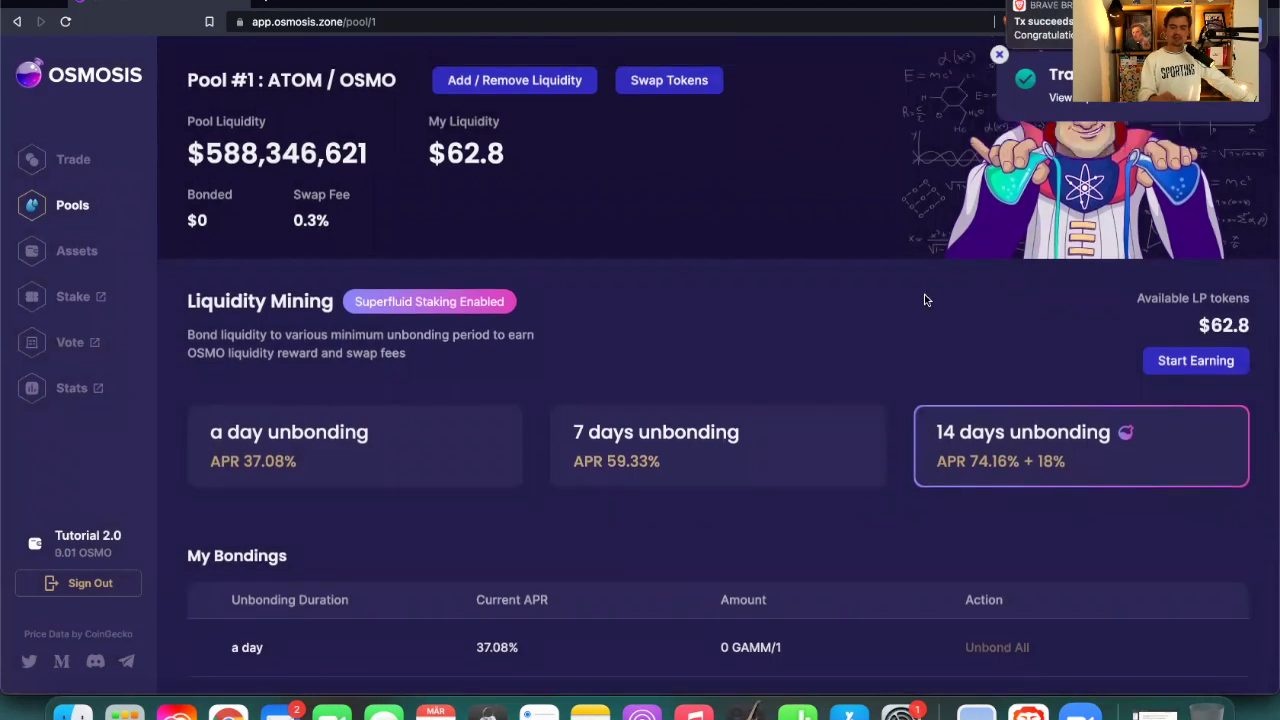
scroll(924, 294, "down", 2)
scroll(924, 300, "down", 1)
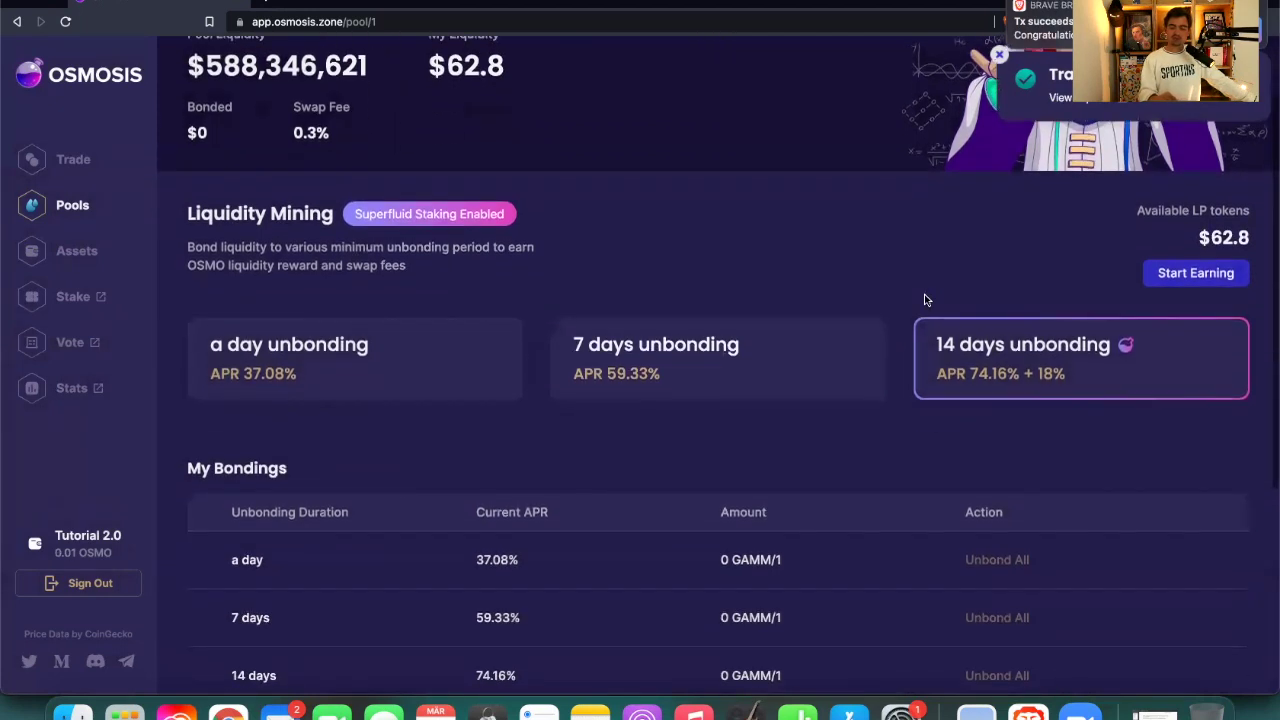
Compare the 1-day, 7-day and 14-day unbonding options for the LP tokens.
left_click(1191, 272)
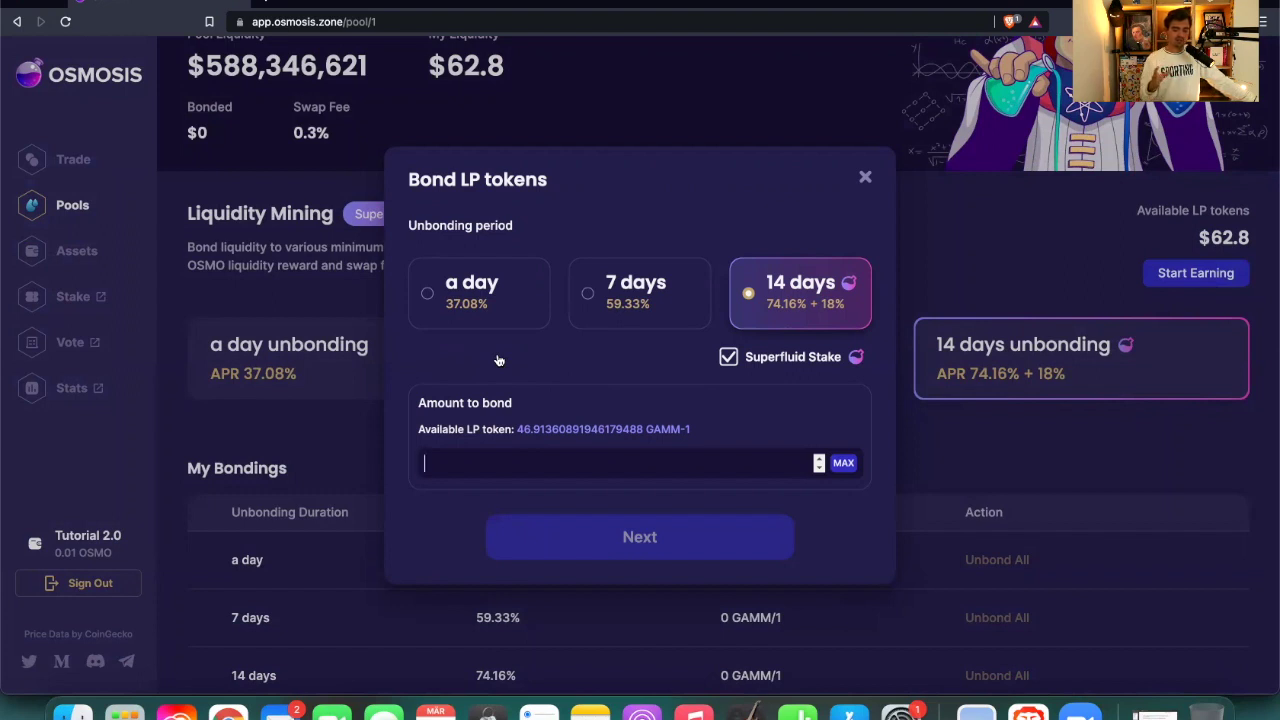
left_click(437, 303)
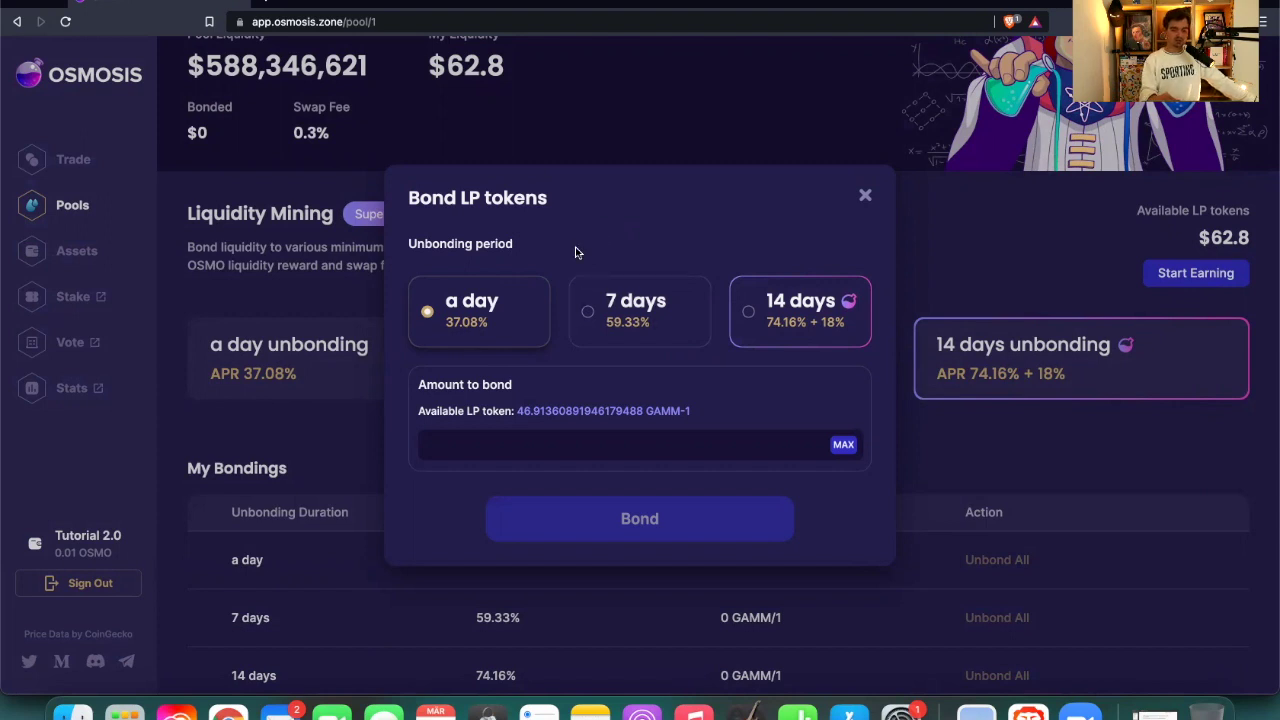
left_click(583, 310)
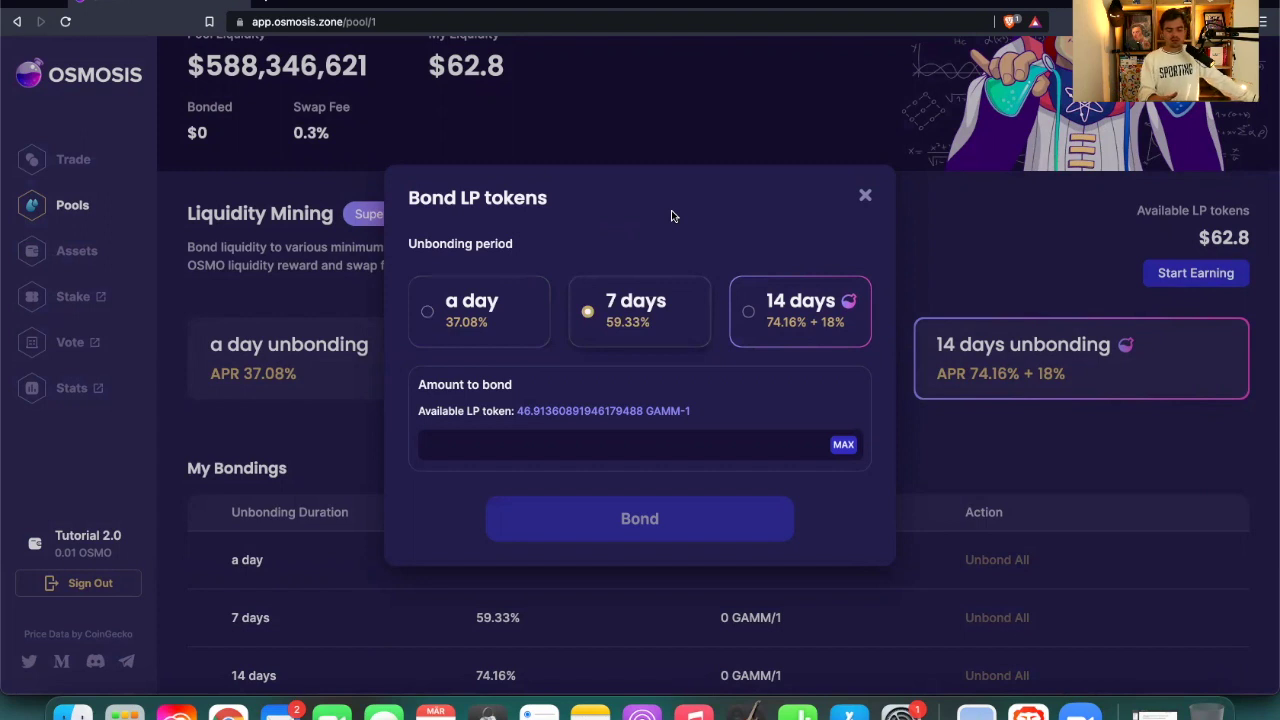
left_click(753, 315)
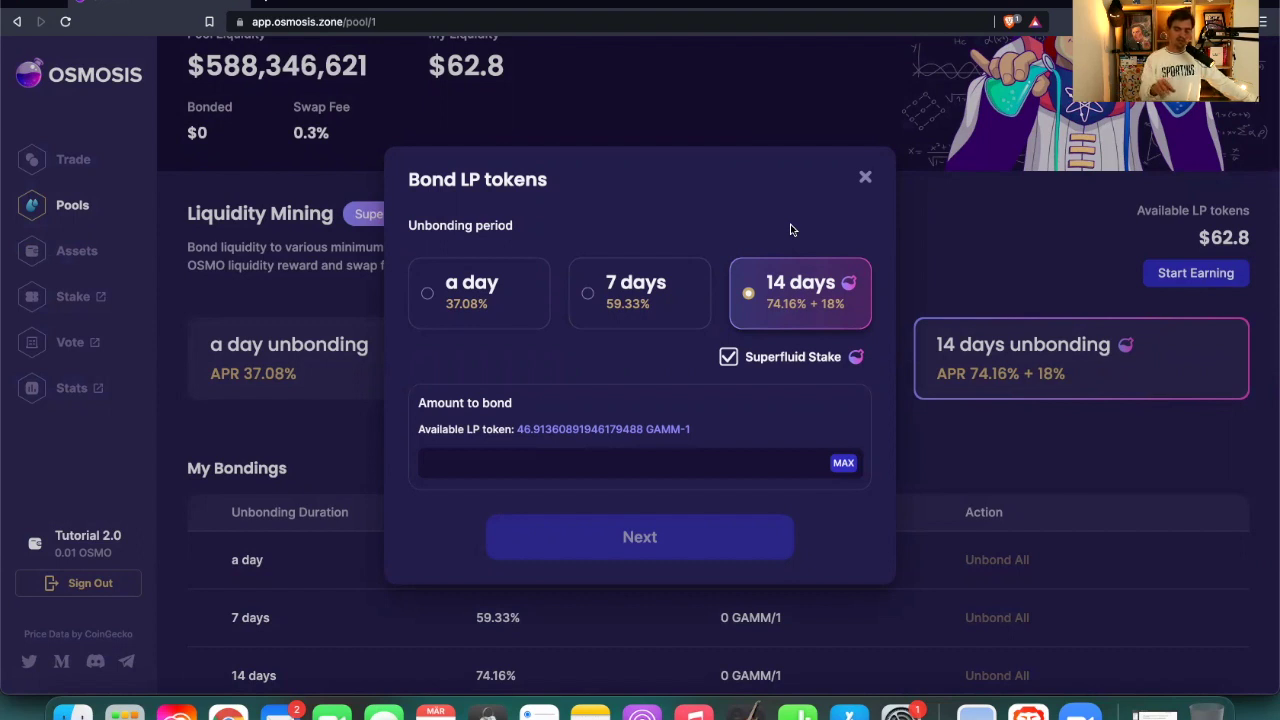
left_click(424, 288)
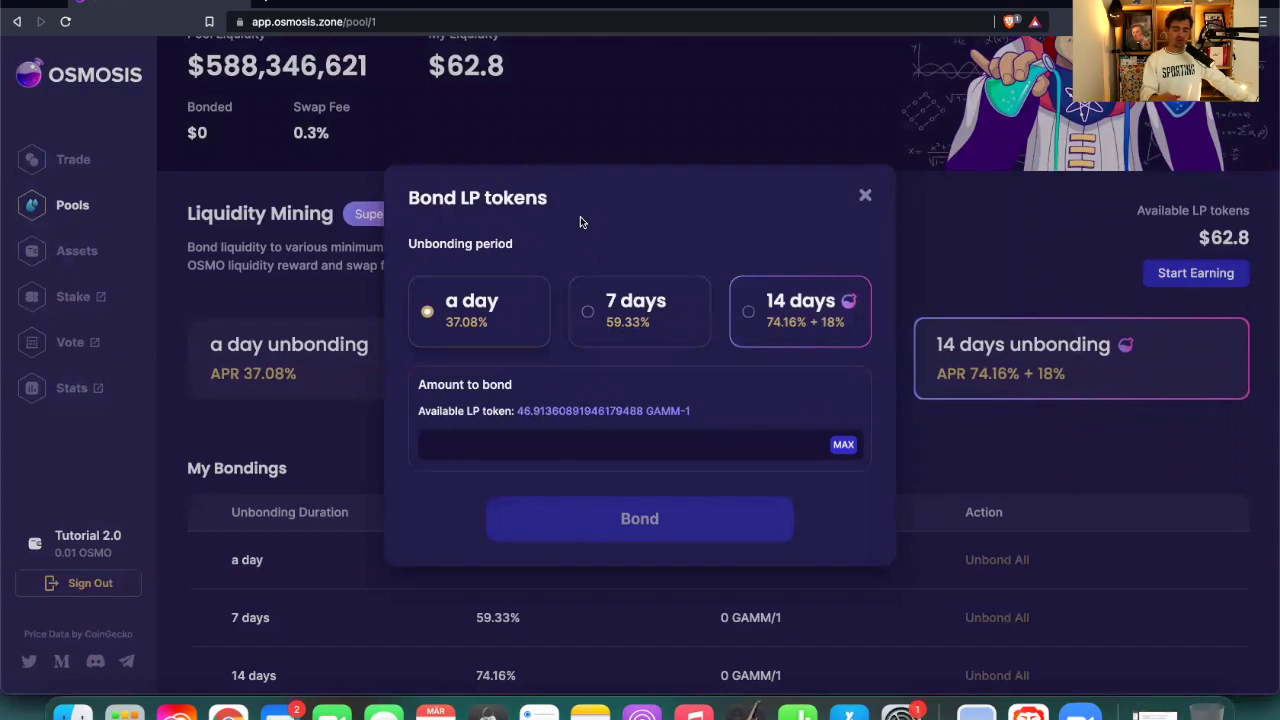
Bond all 46.913 GAMM/1 LP tokens for 14 days with superfluid staking.
left_click(751, 314)
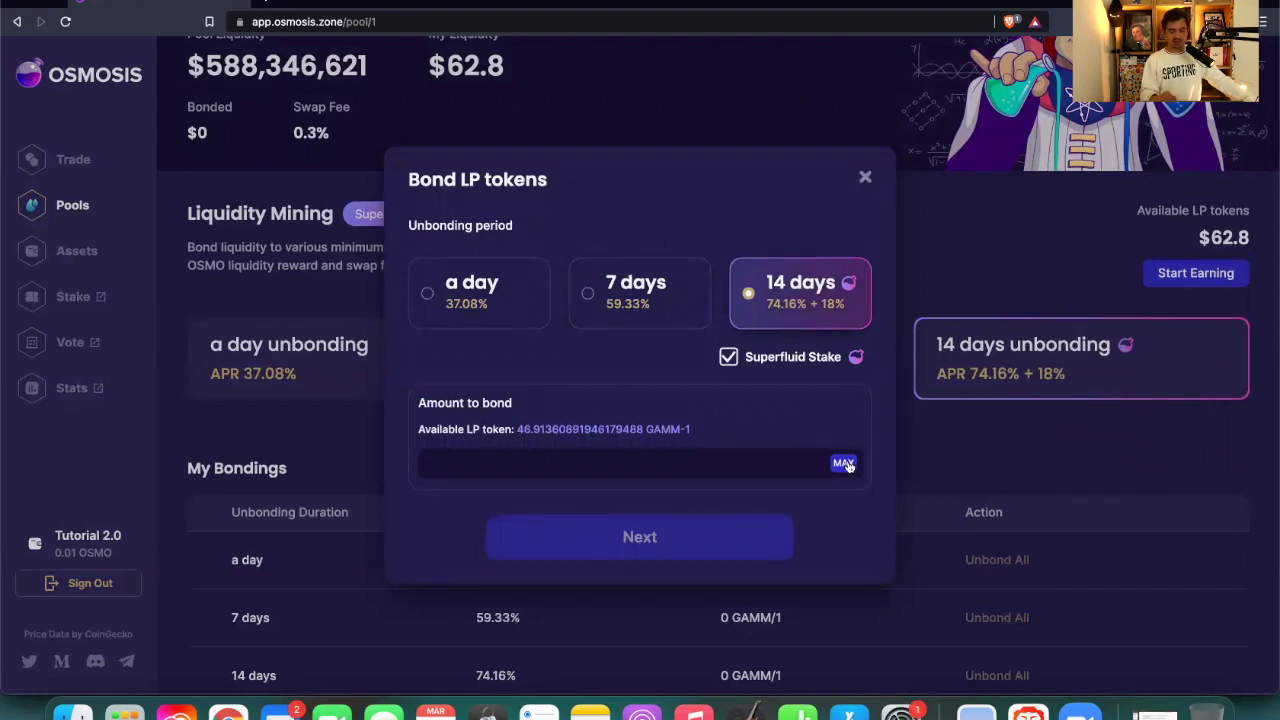
left_click(845, 464)
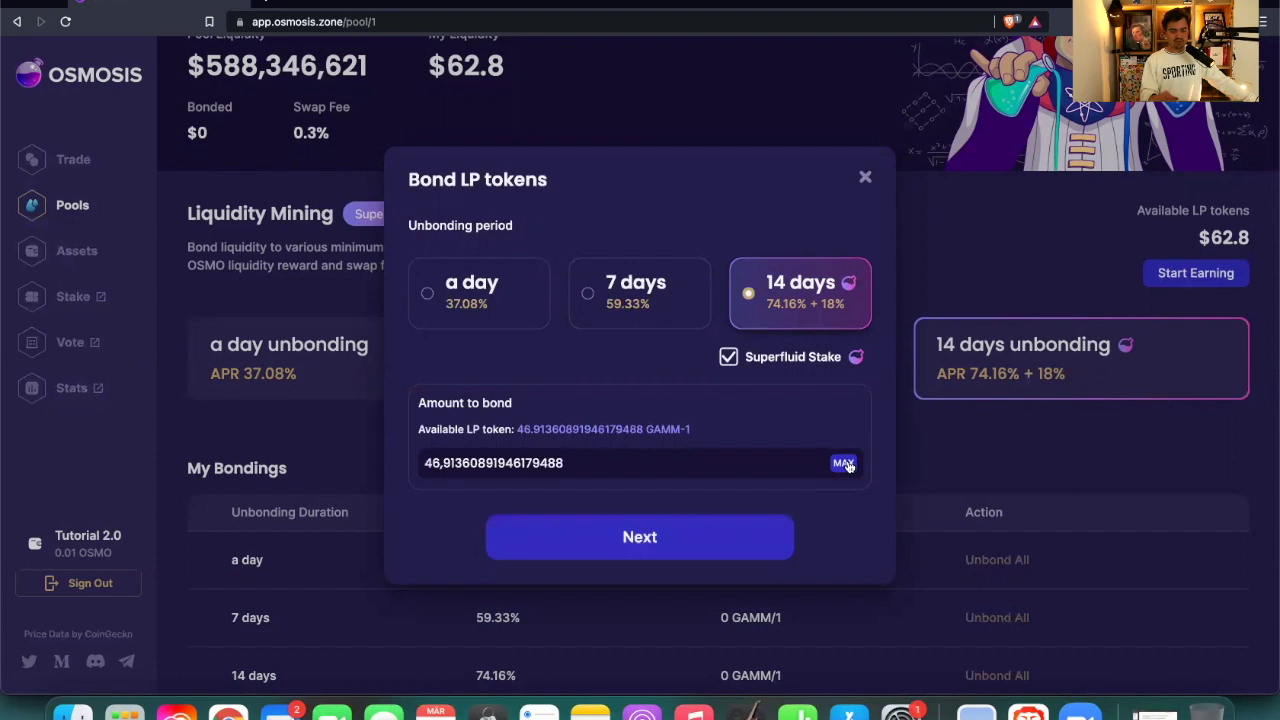
left_click(629, 538)
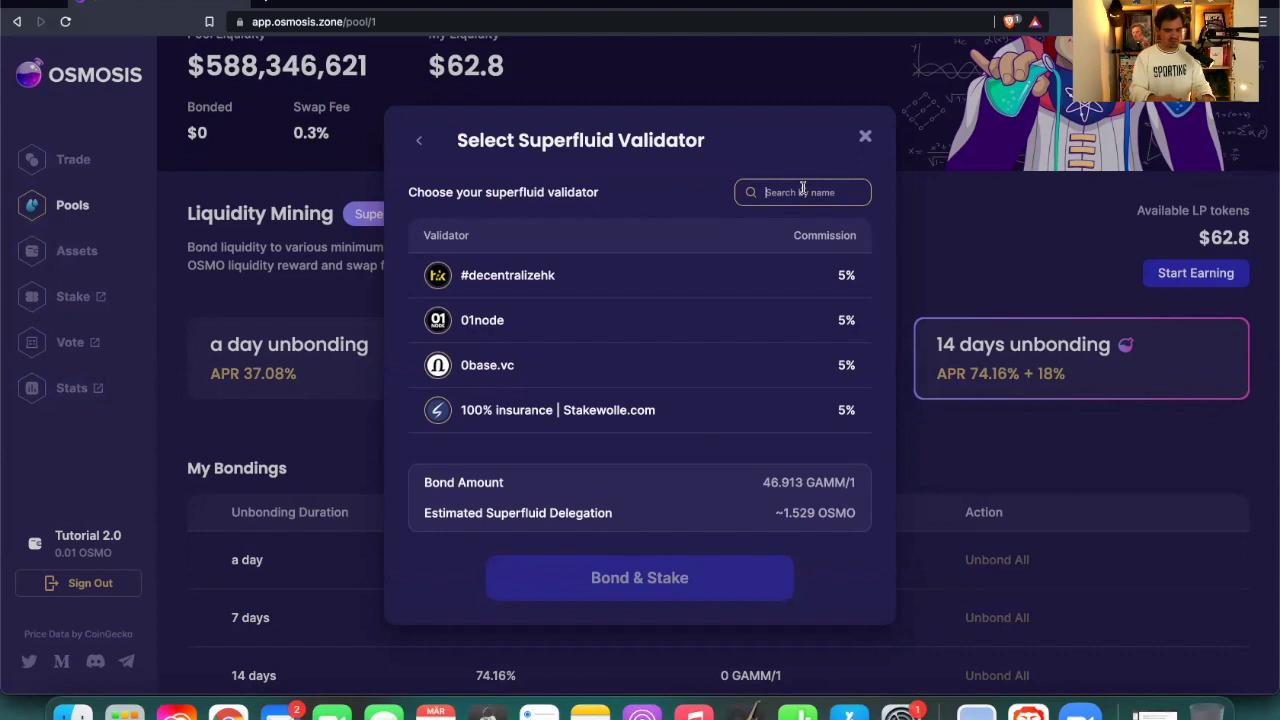
Filter validators by 'fr' and pick Frens (5% commission) as superfluid validator.
type("fr")
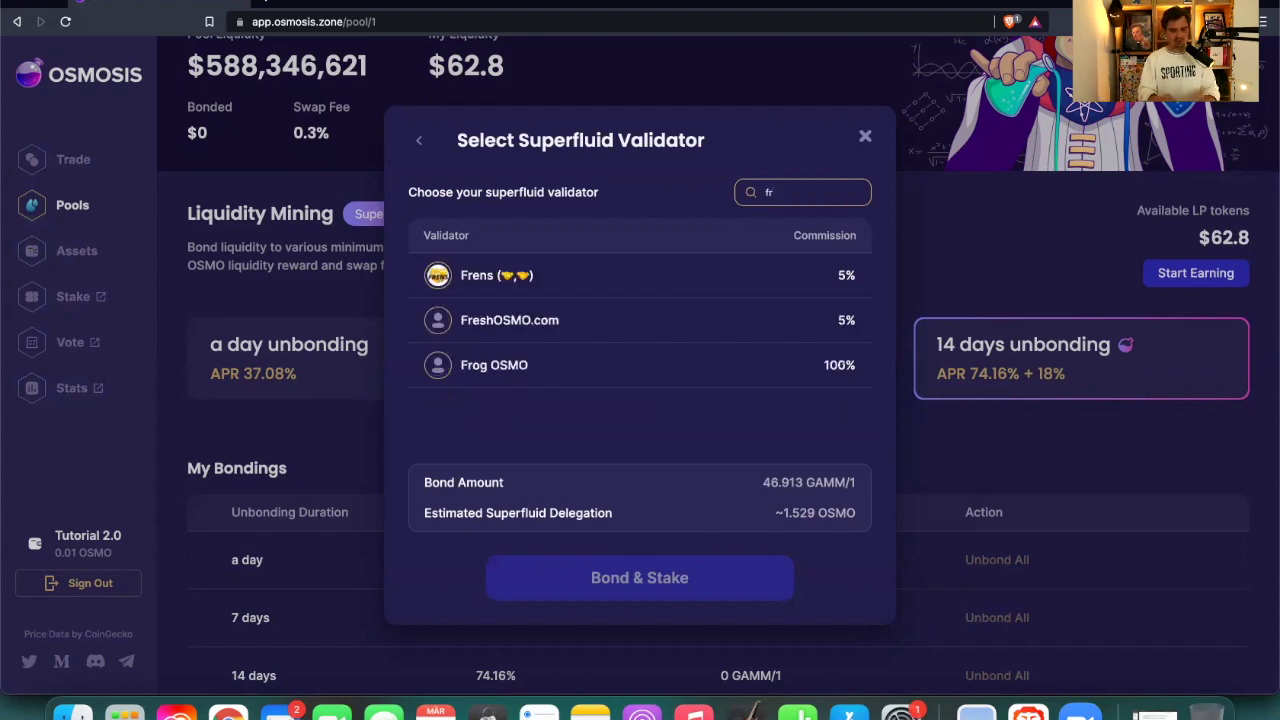
left_click(541, 285)
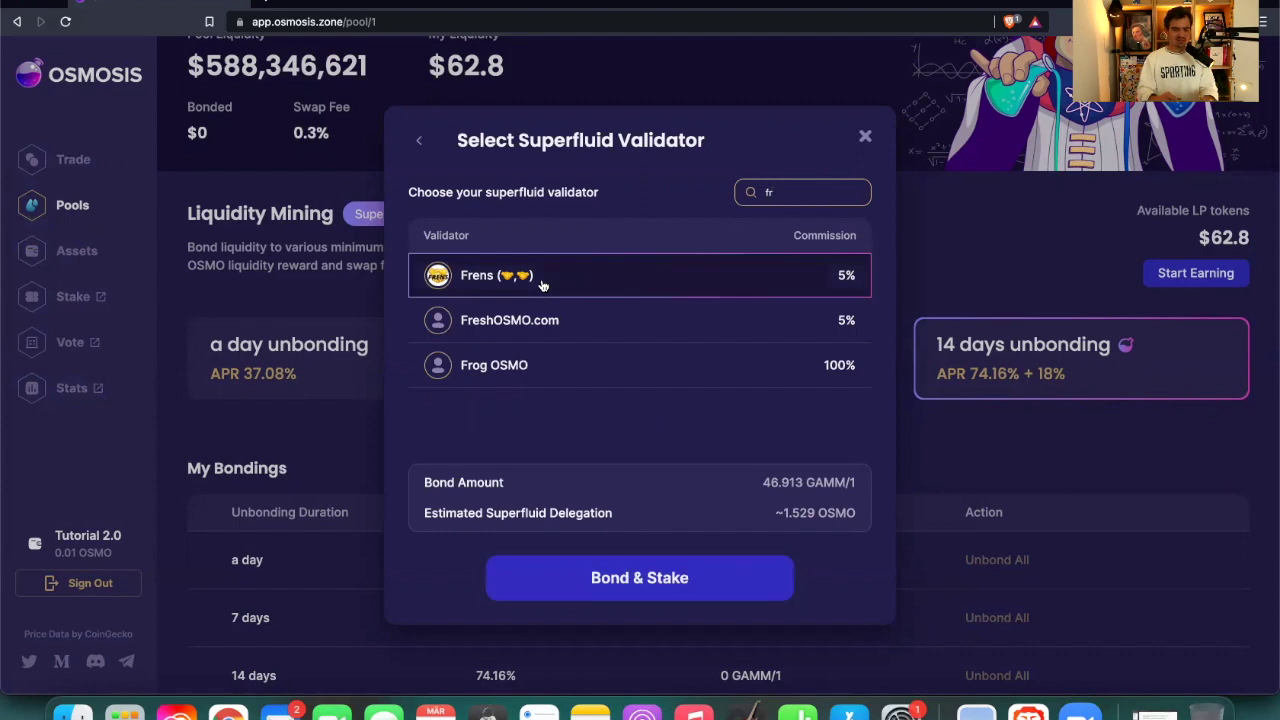
Bond and superfluid-stake the LP tokens with Frens, approving in Keplr, then return to the pool tab.
left_click(667, 582)
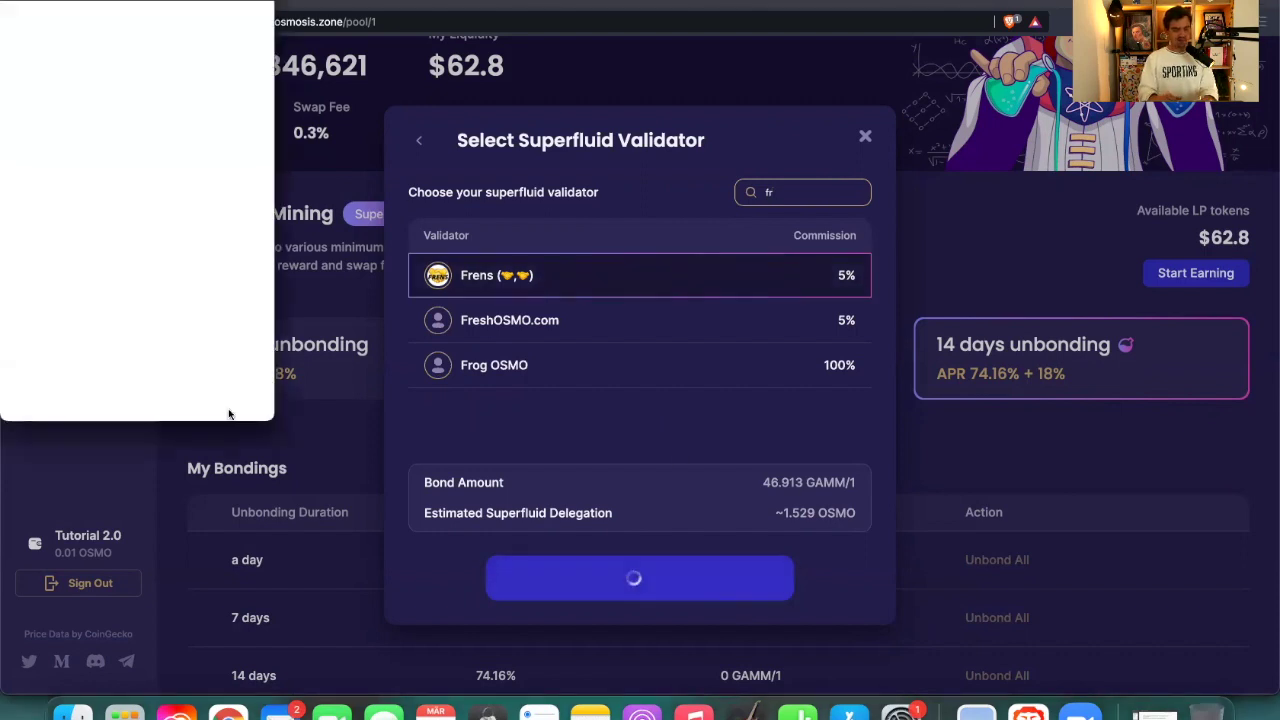
left_click(263, 494)
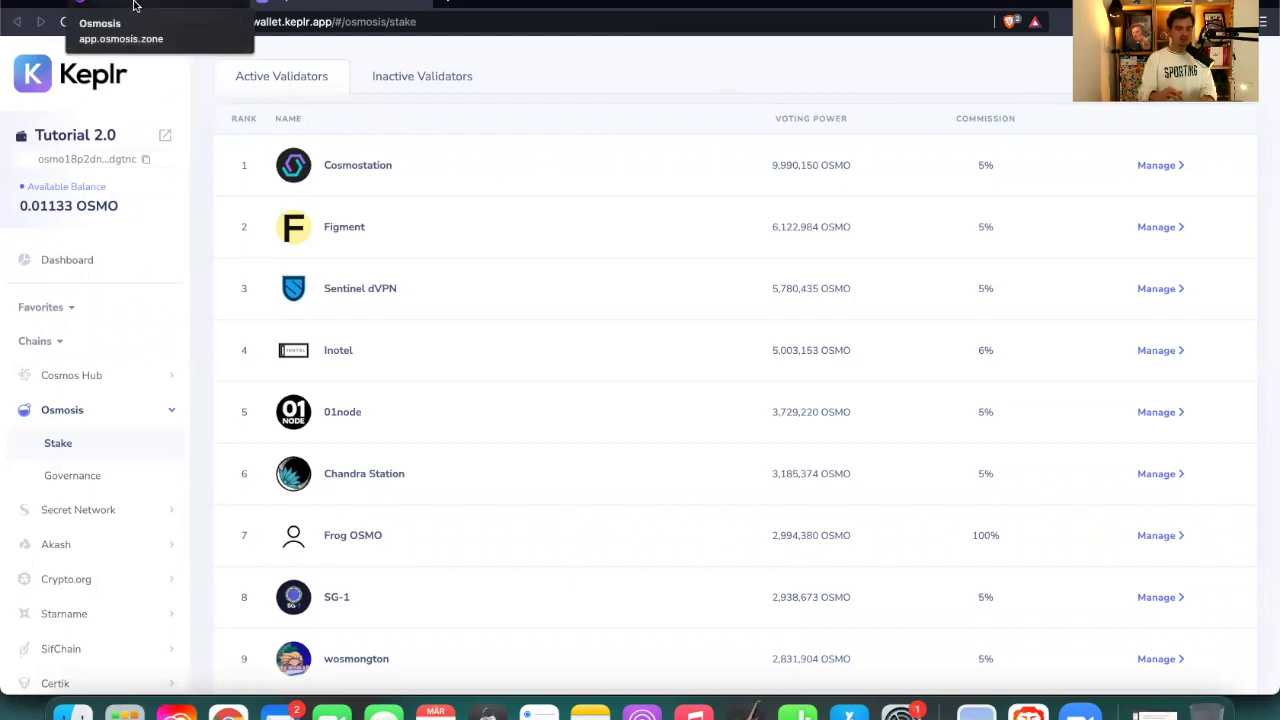
left_click(134, 6)
Review the pool page and Keplr's stake page, then open a new browser tab.
scroll(446, 490, "down", 1)
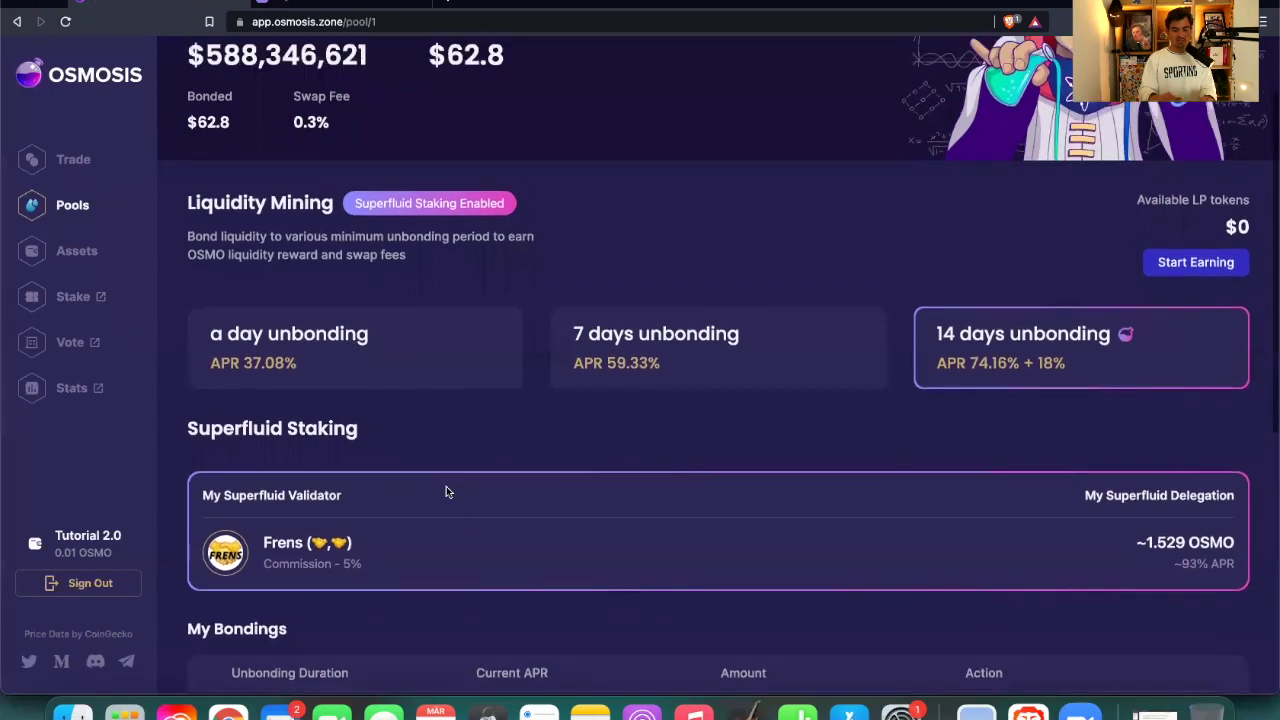
scroll(450, 510, "up", 3)
scroll(453, 512, "down", 2)
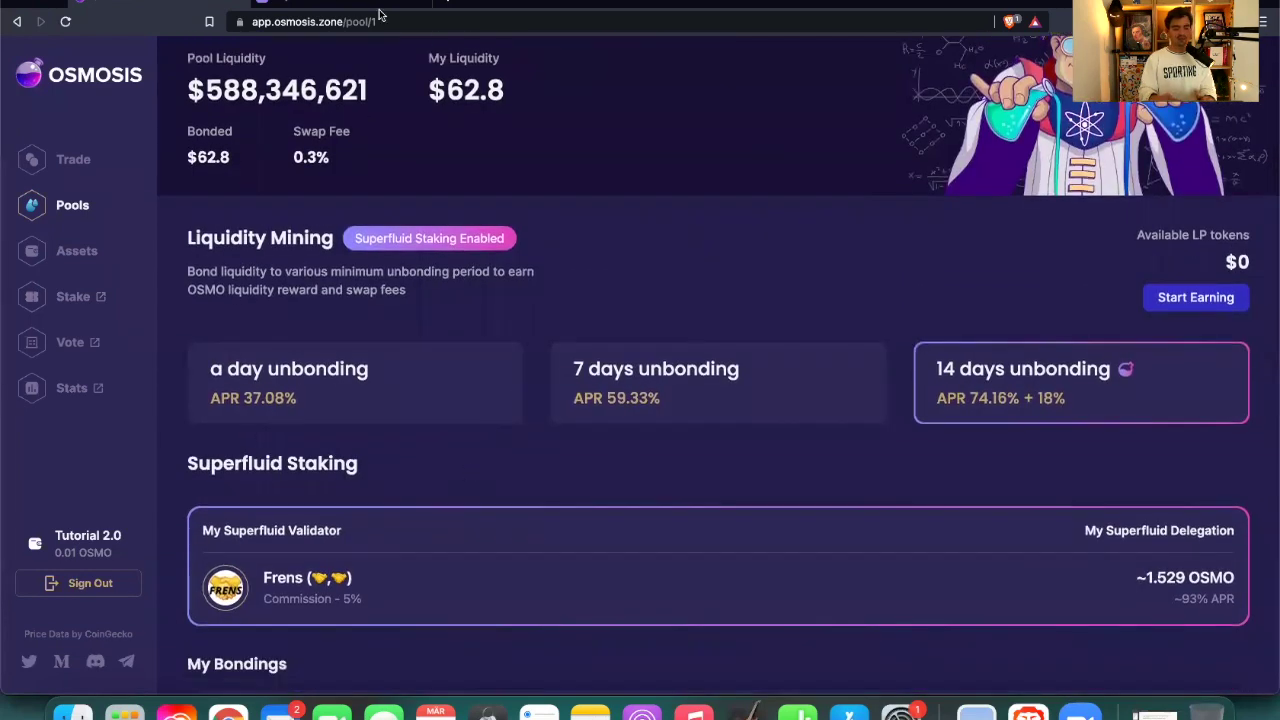
left_click(341, 7)
left_click(447, 4)
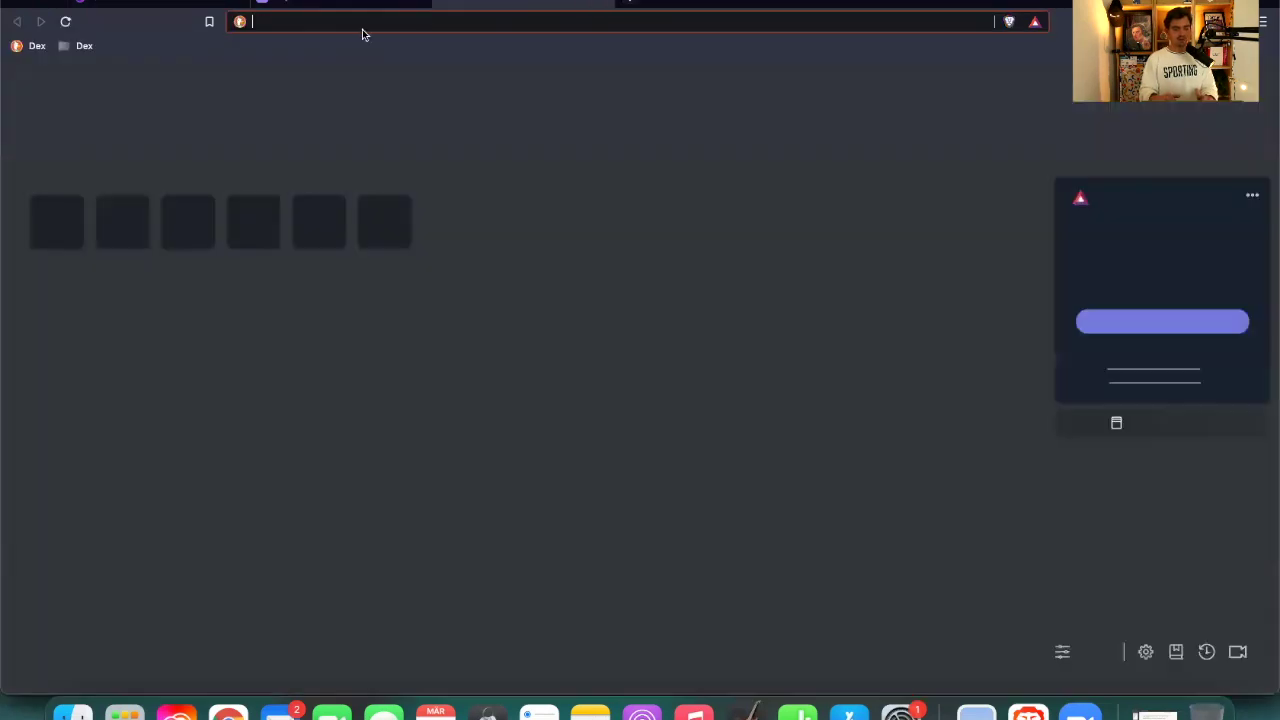
Open the Frens AutoCompound Bot stake page showing 0.0113 OSMO available.
left_click(193, 231)
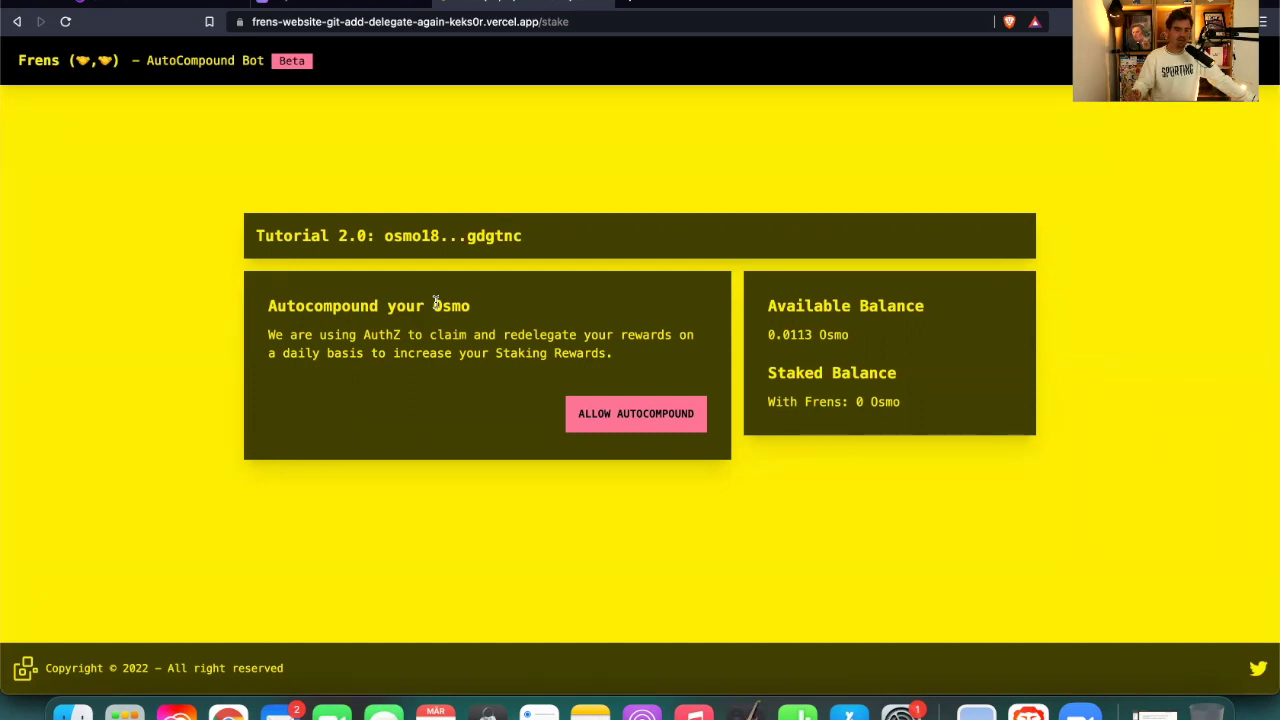
Return to Osmosis Pool #1 and check Frens' 1.529 OSMO superfluid delegation.
left_click(105, 2)
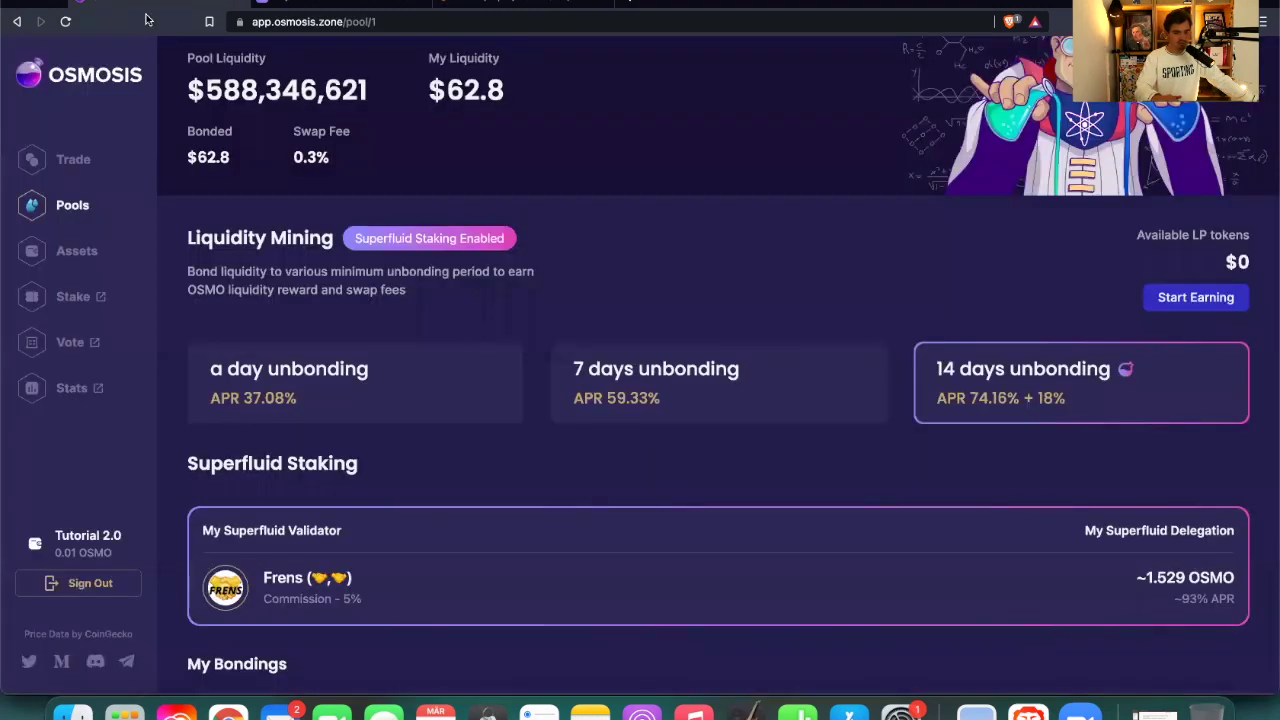
scroll(394, 481, "down", 2)
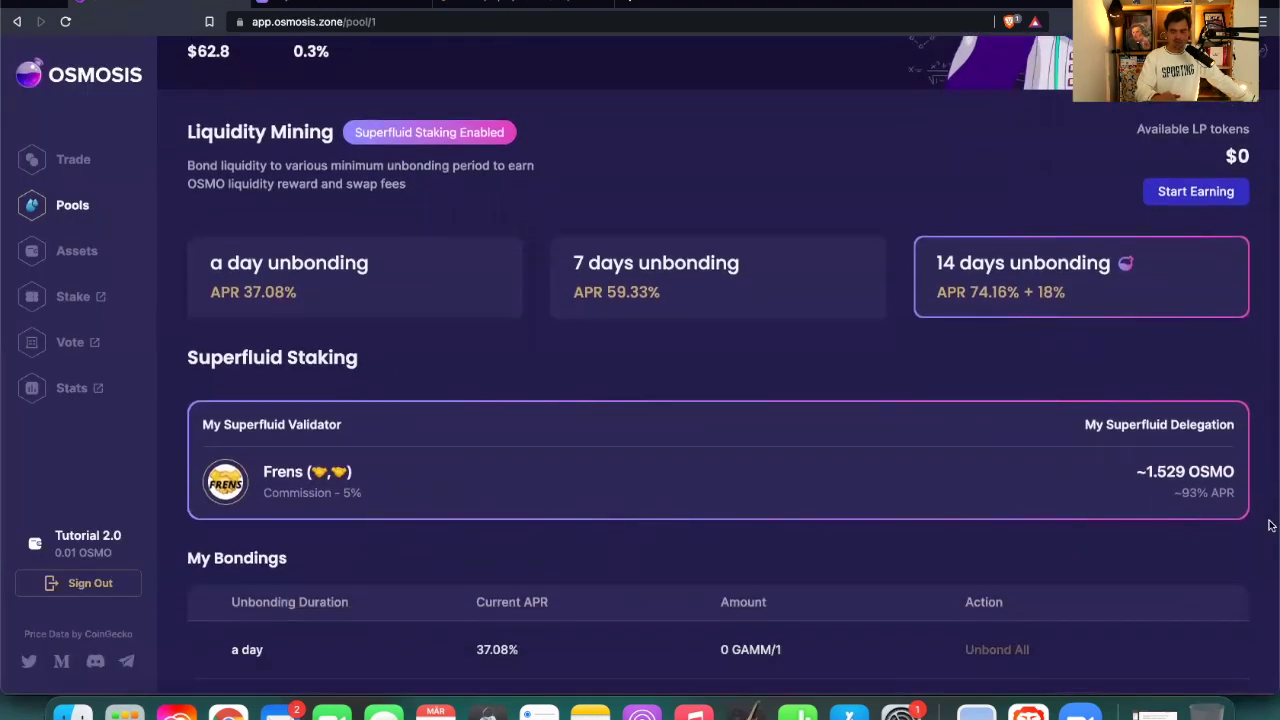